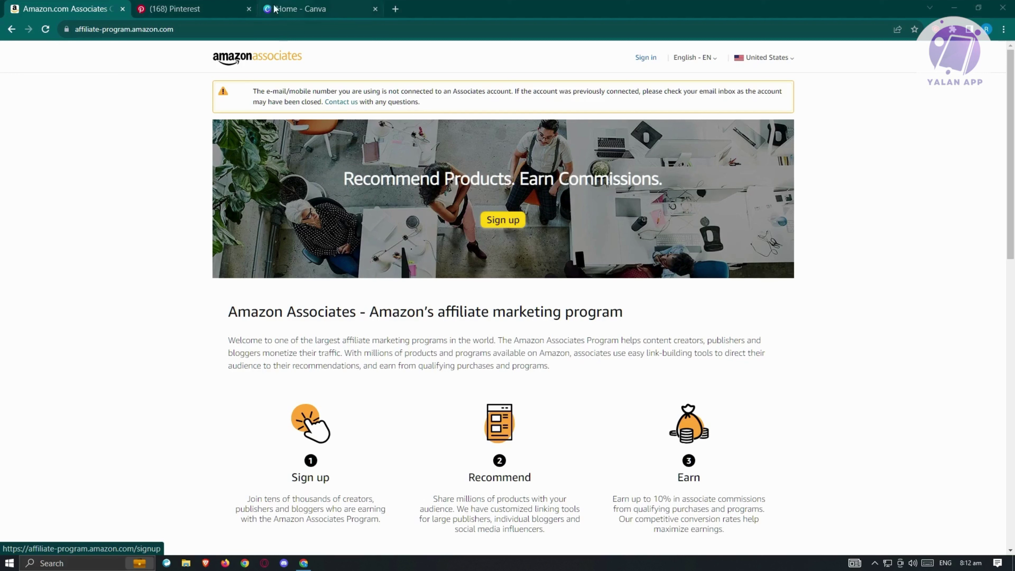
- Switch from the Amazon Associates sign-up page to the Pinterest home feed tab
{"action": "left_click", "coordinate": [213, 5]}
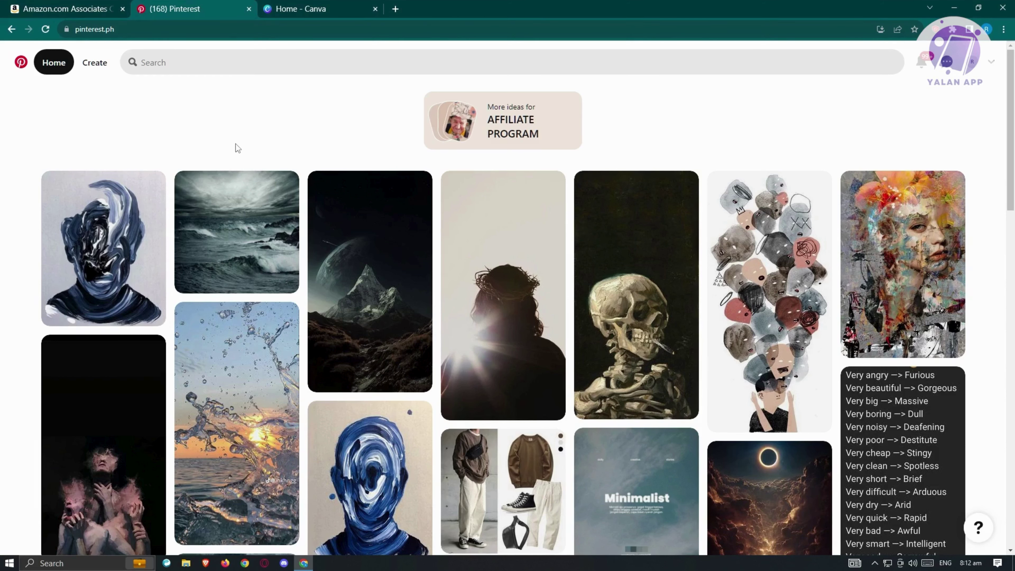
- Open Pinterest's Create Pin form, then bring up the Canva home page in its tab
{"action": "left_click", "coordinate": [93, 69]}
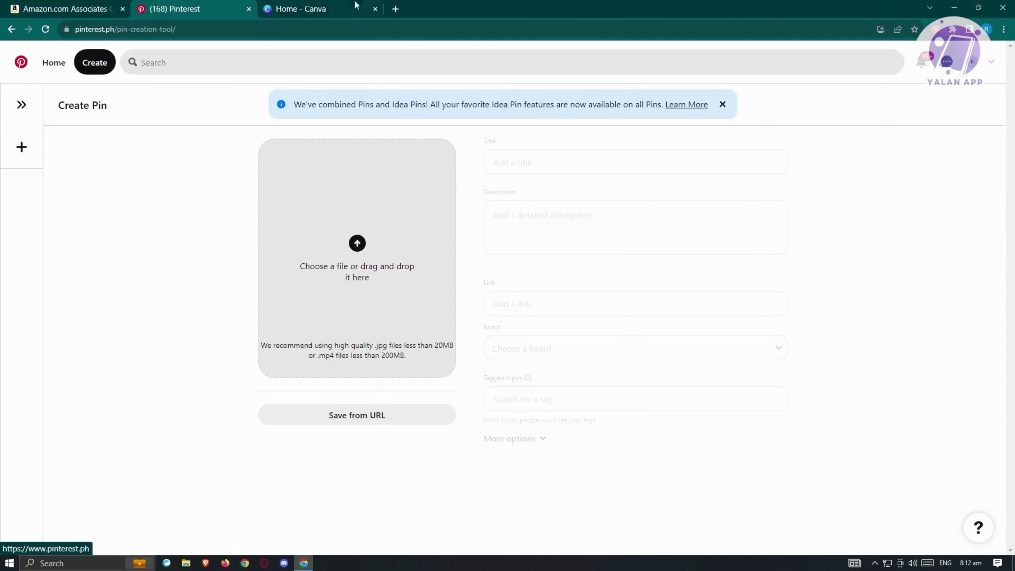
{"action": "left_click", "coordinate": [325, 9]}
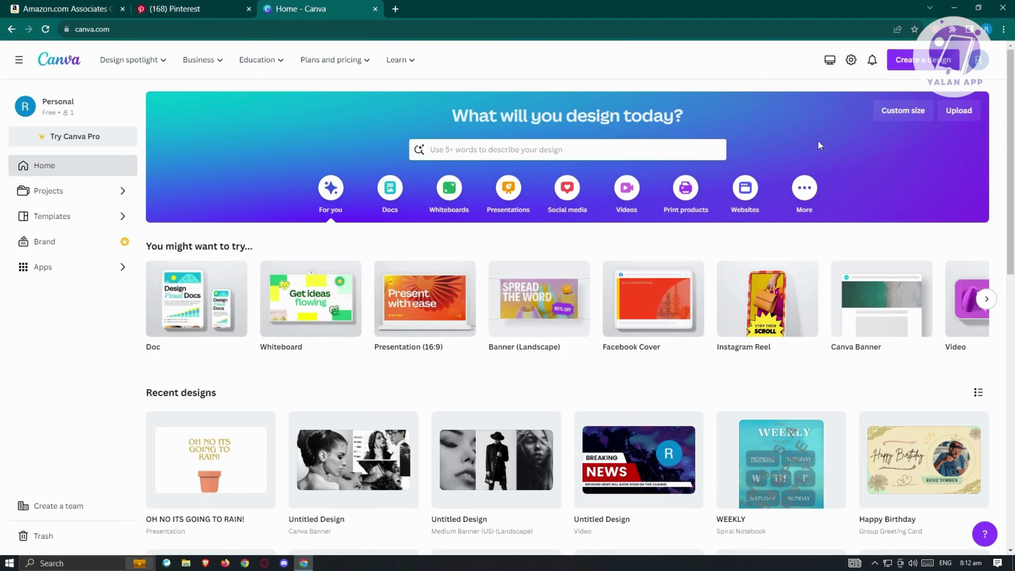
- Create a blank Pinterest Pin design (1000 × 1500 px) from Canva's 'pin' search
{"action": "left_click", "coordinate": [923, 61]}
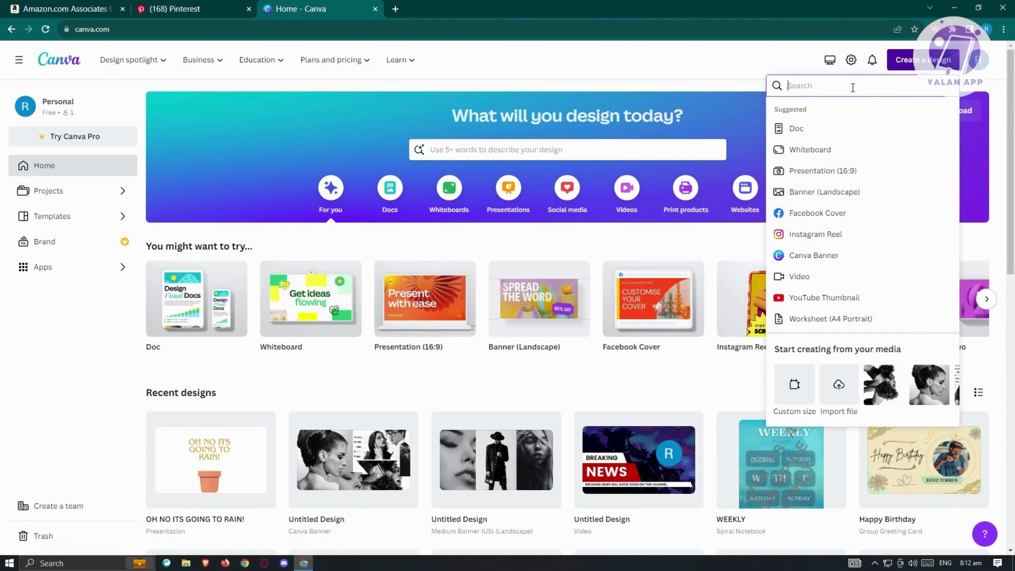
{"action": "type", "text": "pin"}
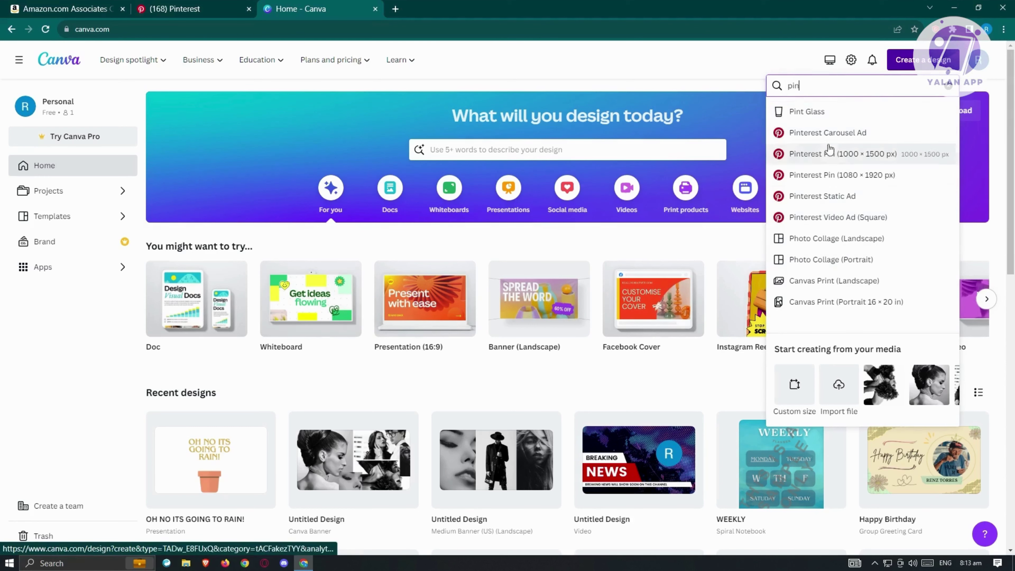
{"action": "left_click", "coordinate": [830, 153]}
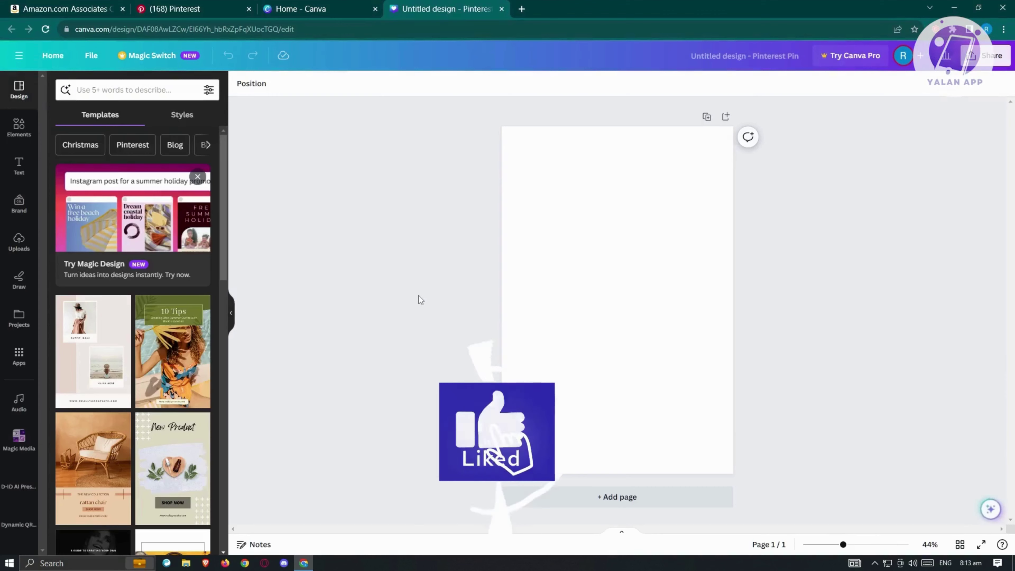
- Apply the New Product template and delete its product photo
{"action": "scroll", "coordinate": [157, 316], "scroll_direction": "down", "scroll_amount": 4}
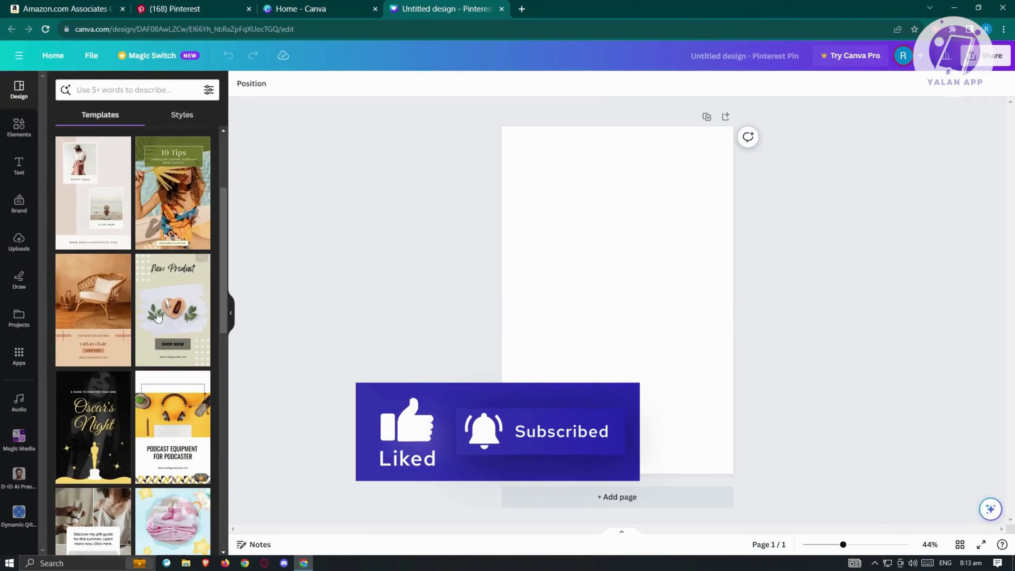
{"action": "left_click", "coordinate": [182, 320]}
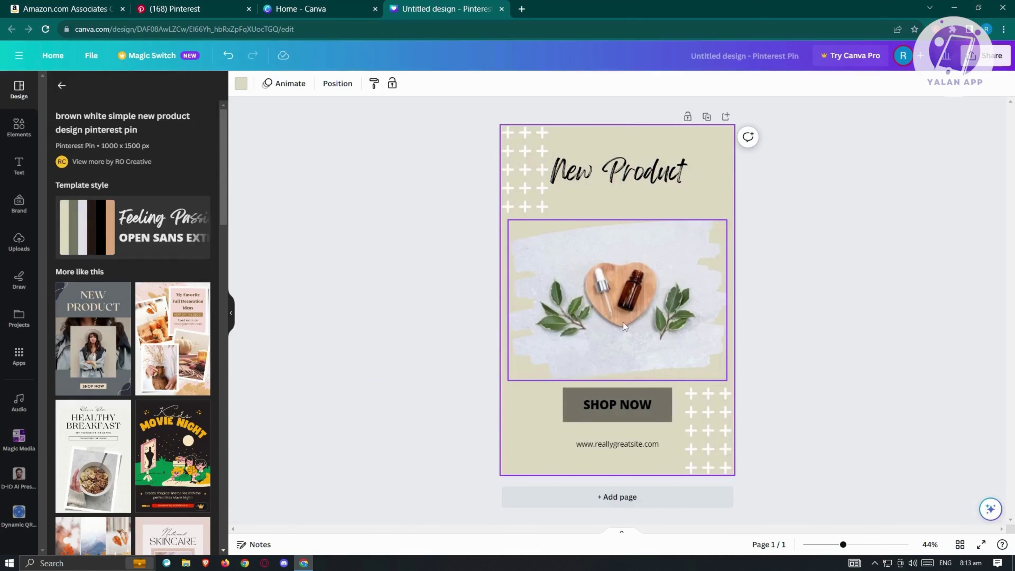
{"action": "left_click", "coordinate": [646, 293]}
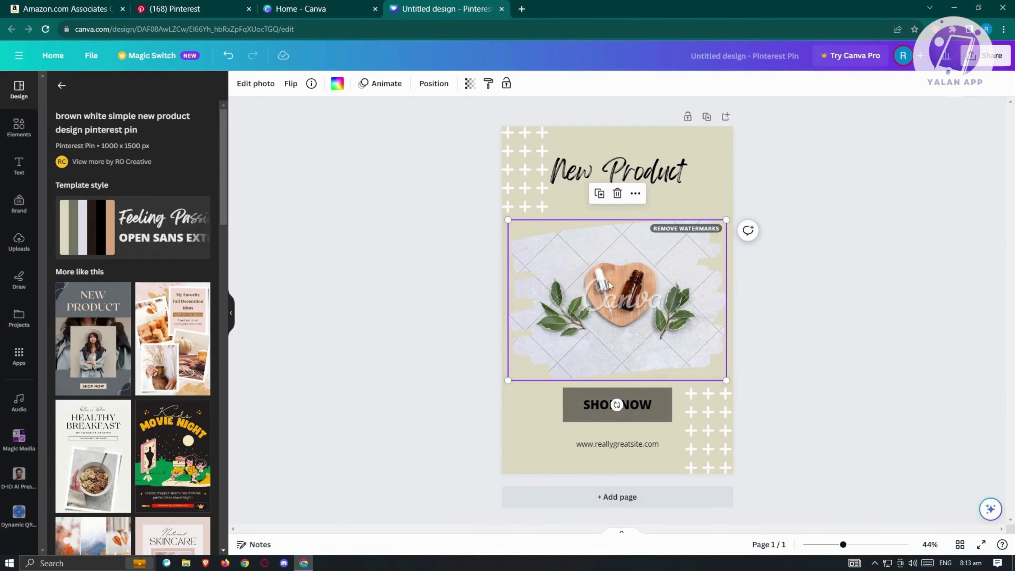
{"action": "key", "text": "Delete"}
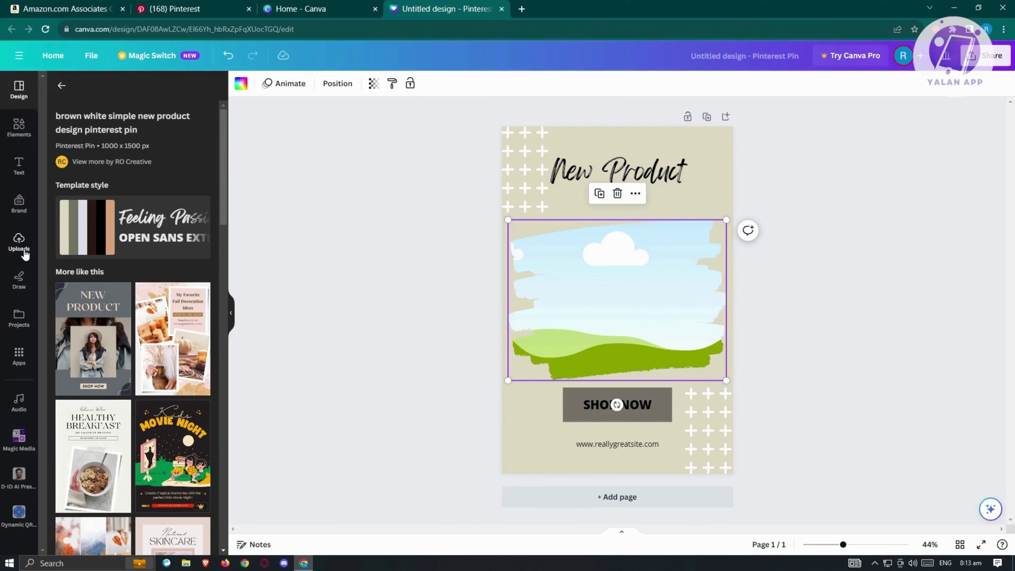
- Fill the empty frame with the uploaded hen-with-eggs picture
{"action": "left_click", "coordinate": [20, 242]}
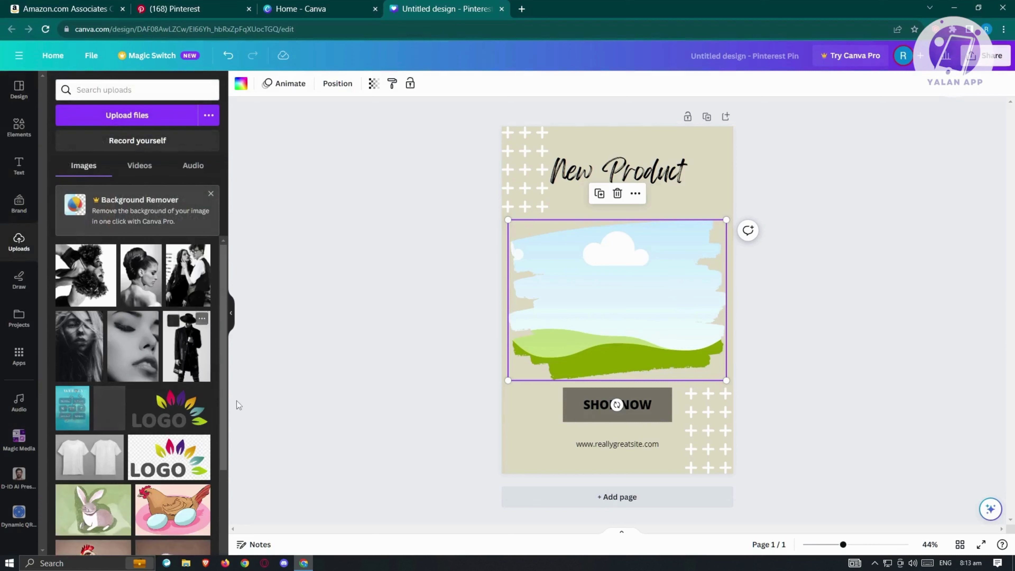
{"action": "scroll", "coordinate": [168, 348], "scroll_direction": "down", "scroll_amount": 6}
{"action": "scroll", "coordinate": [177, 368], "scroll_direction": "up", "scroll_amount": 2}
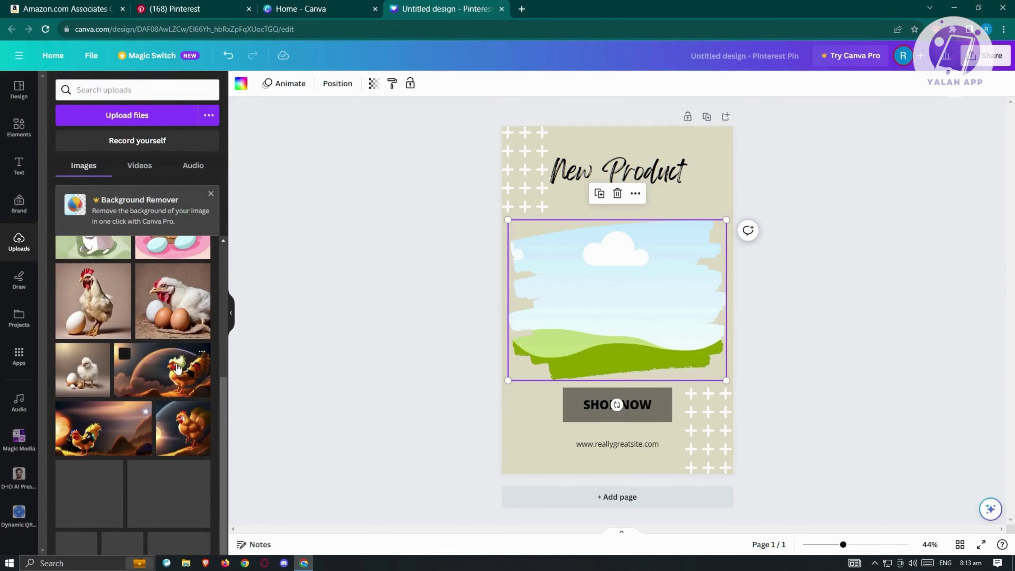
{"action": "left_click_drag", "start_coordinate": [178, 360], "coordinate": [609, 285]}
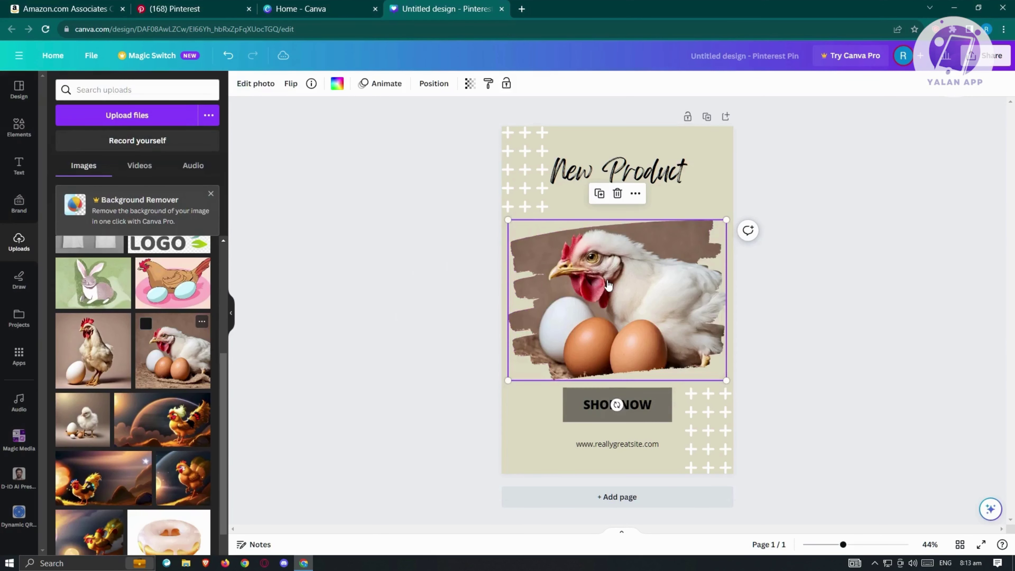
{"action": "left_click", "coordinate": [891, 295]}
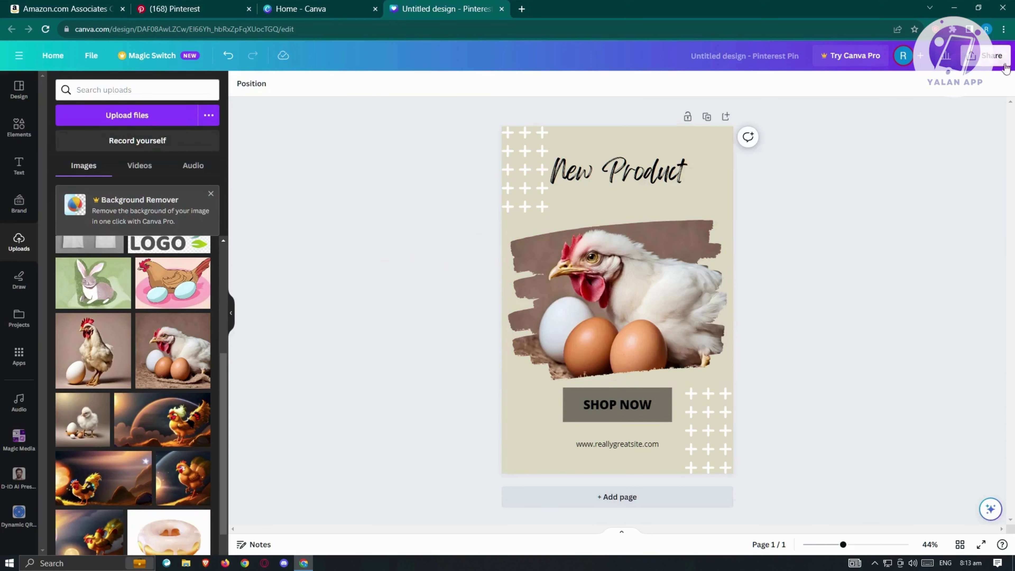
- Download the pin as a PNG and return to Pinterest's Create Pin page
{"action": "left_click", "coordinate": [986, 55]}
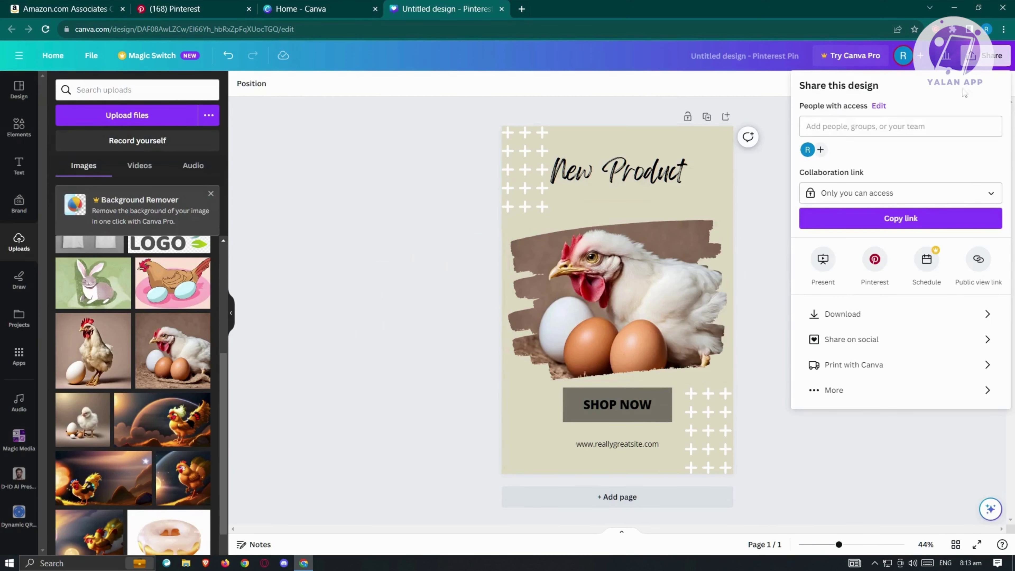
{"action": "left_click", "coordinate": [863, 316]}
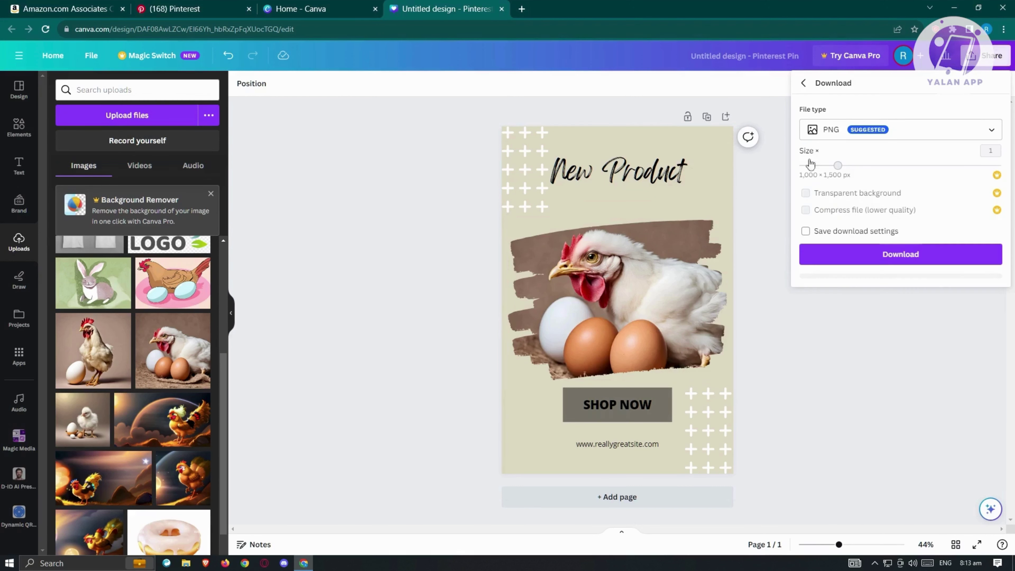
{"action": "left_click", "coordinate": [857, 258]}
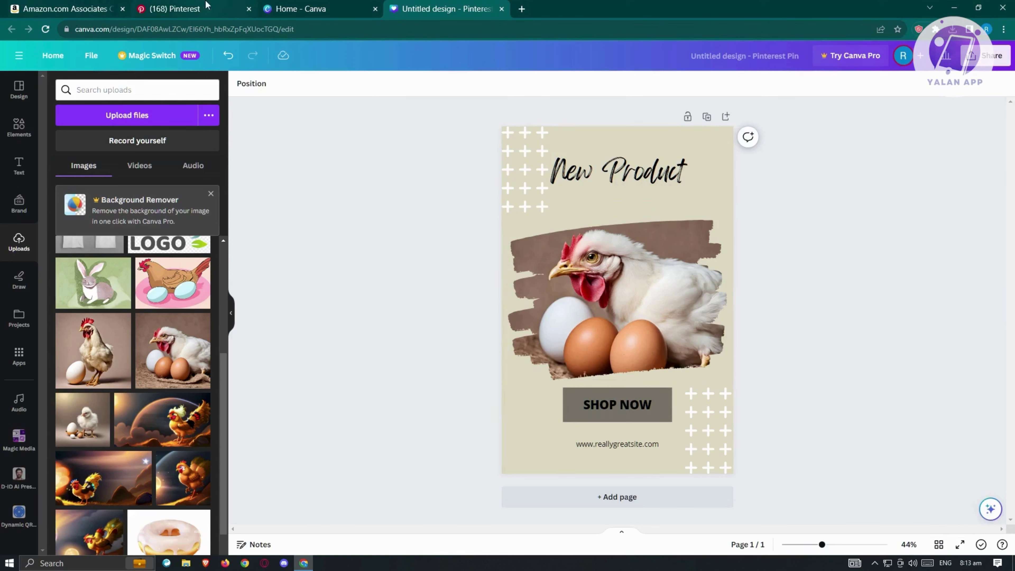
{"action": "left_click", "coordinate": [210, 10]}
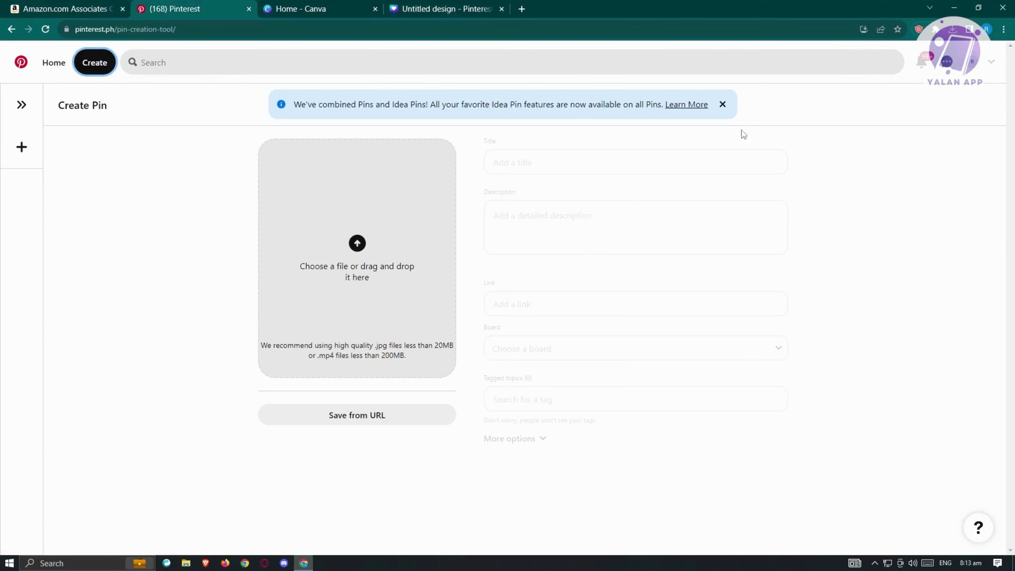
- Upload the downloaded chicken PNG into the Create Pin drop zone
{"action": "left_click", "coordinate": [952, 30]}
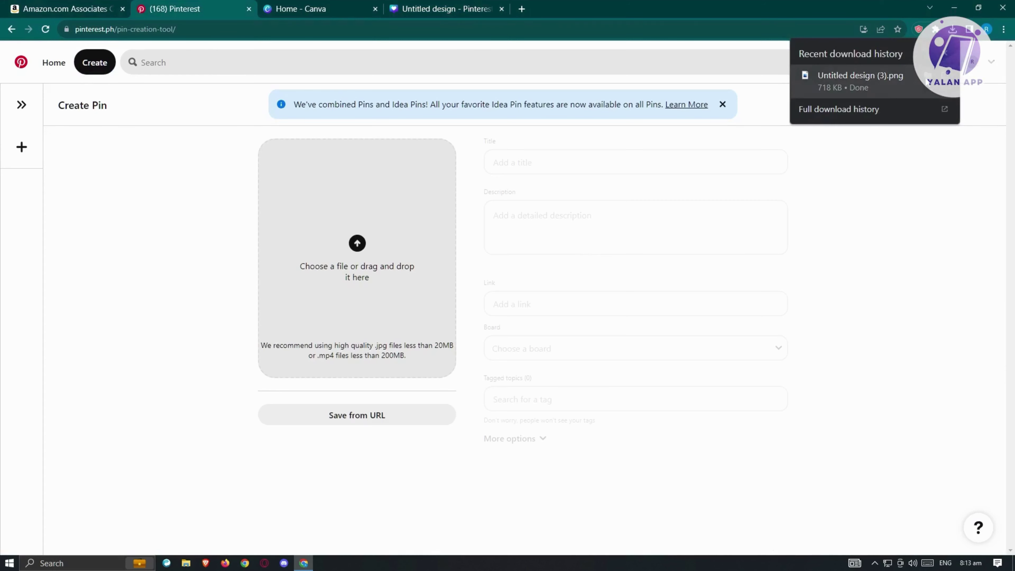
{"action": "left_click", "coordinate": [743, 333]}
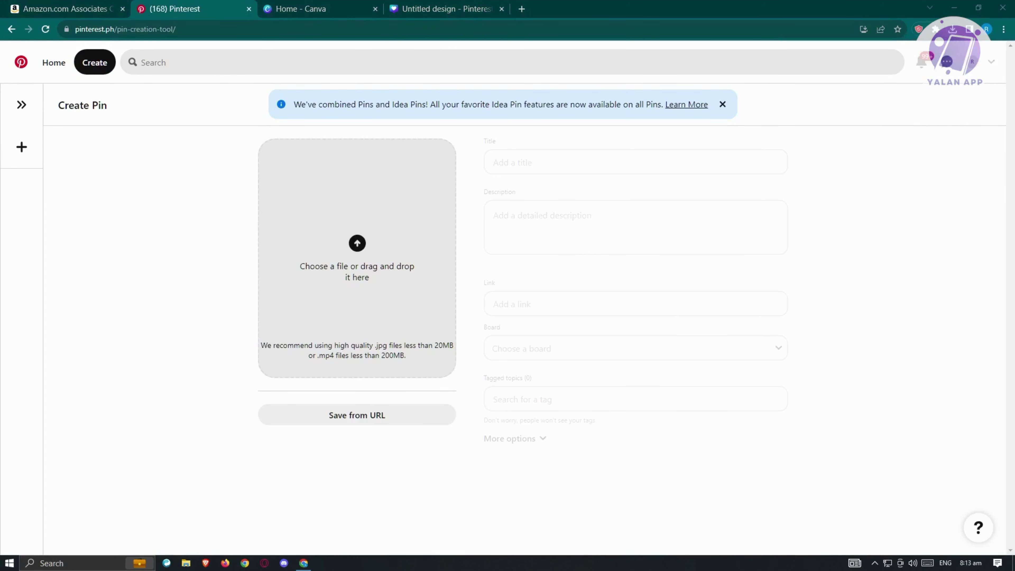
{"action": "left_click_drag", "start_coordinate": [741, 216], "coordinate": [386, 288]}
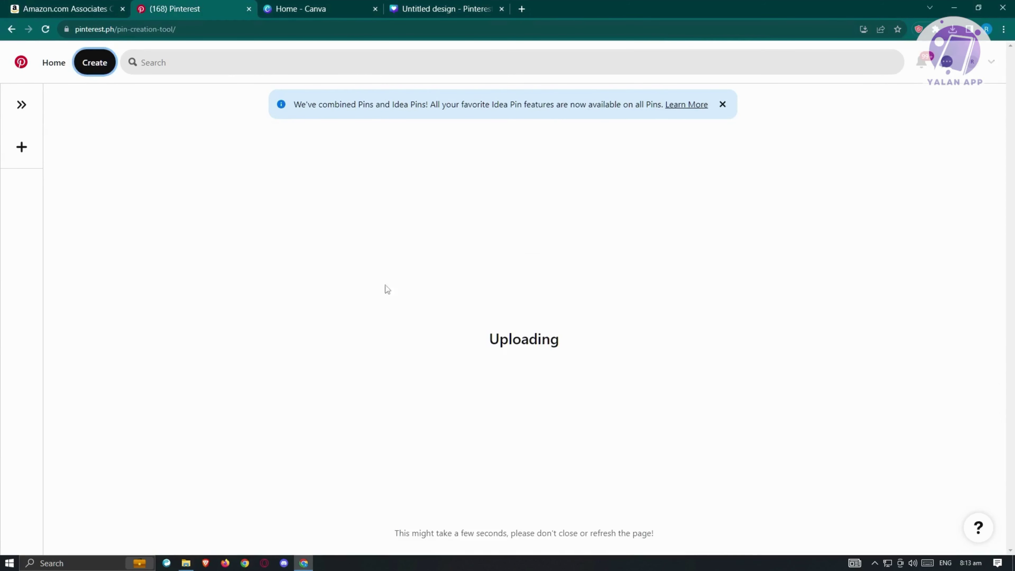
- Title the pin 'chicken doll', correcting the 'chiken' typo
{"action": "left_click", "coordinate": [536, 171]}
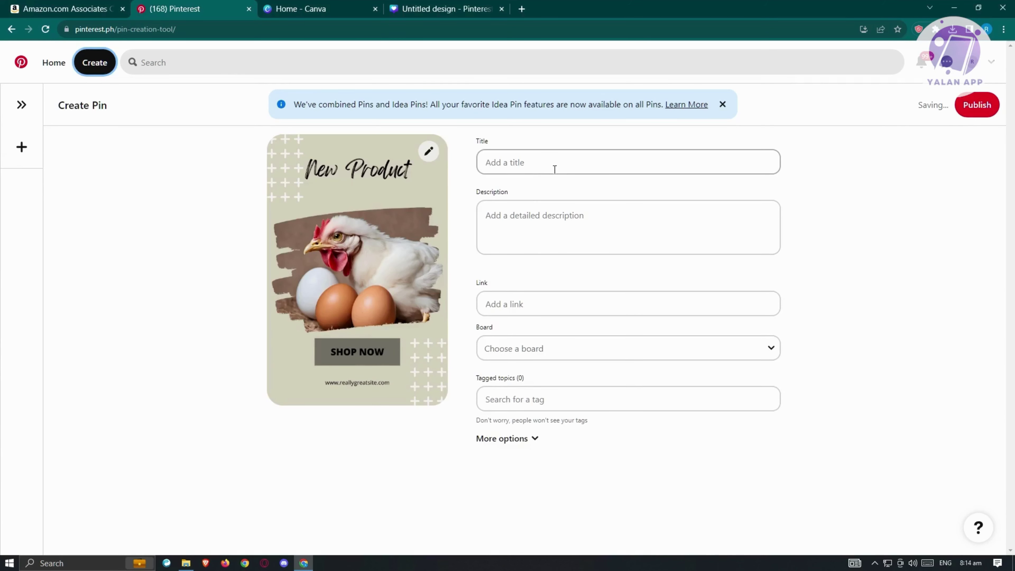
{"action": "left_click", "coordinate": [555, 170]}
{"action": "left_click", "coordinate": [569, 226]}
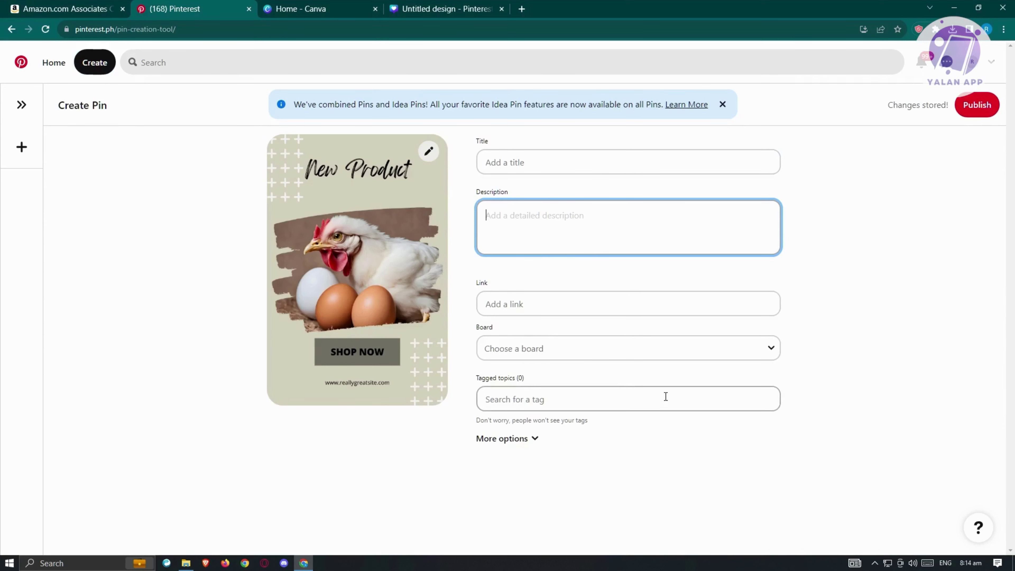
{"action": "left_click", "coordinate": [534, 161]}
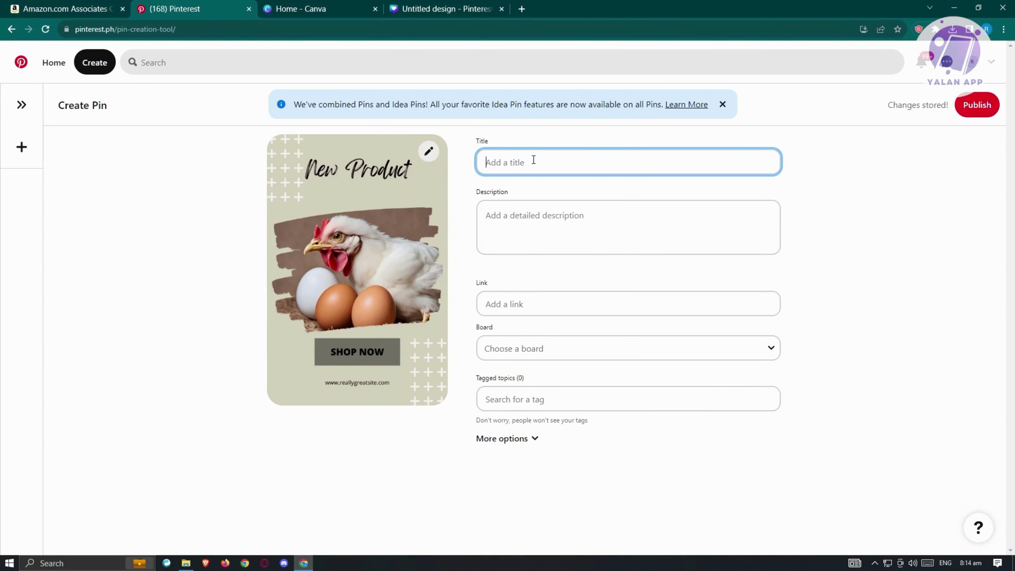
{"action": "type", "text": "chiken "}
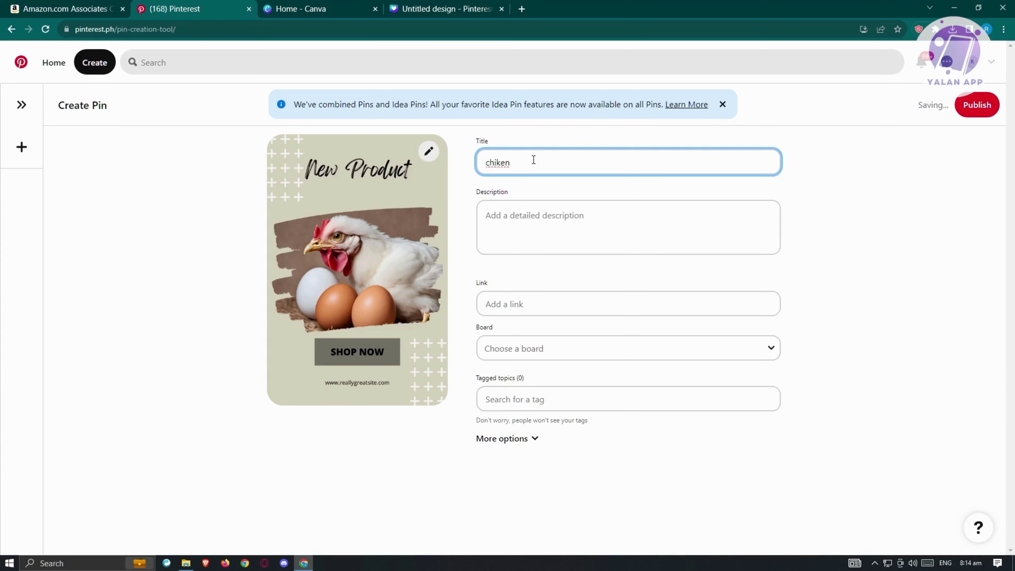
{"action": "type", "text": "doll"}
{"action": "left_click", "coordinate": [497, 163]}
{"action": "type", "text": "c"}
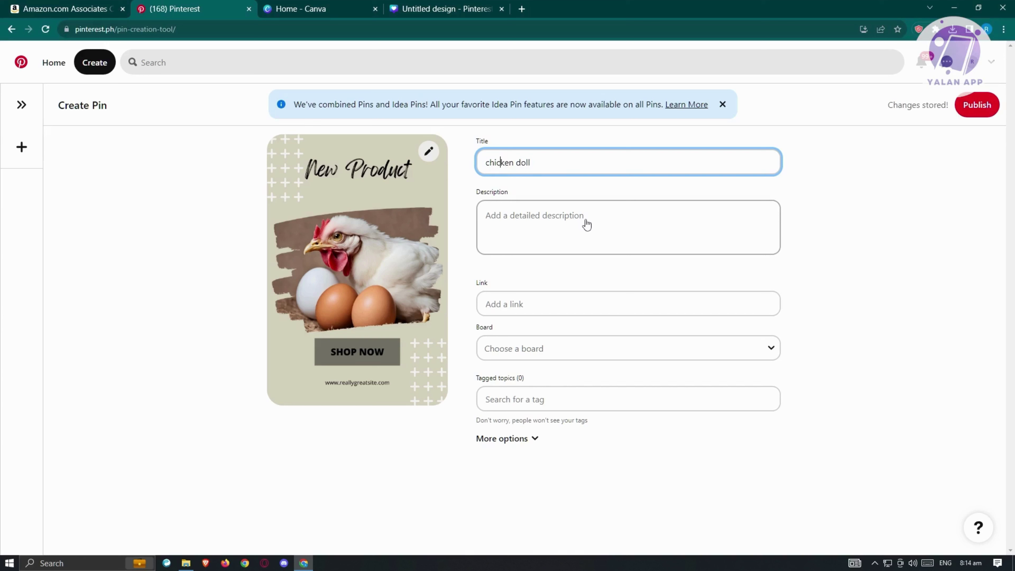
{"action": "triple_click", "coordinate": [555, 166]}
{"action": "key", "text": "ctrl+c"}
- Paste 'chicken doll' into the pin description
{"action": "left_click", "coordinate": [543, 222]}
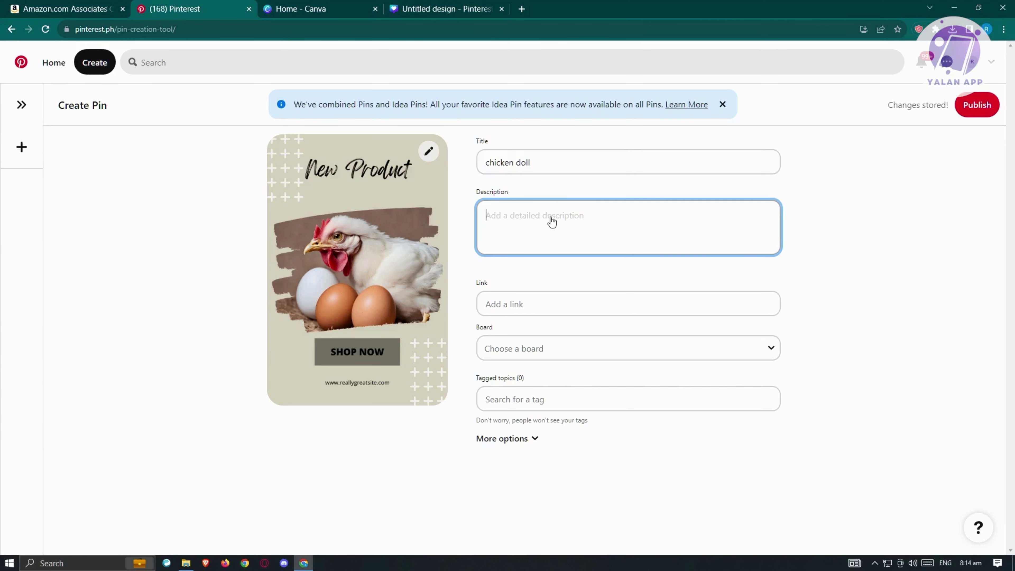
{"action": "key", "text": "ctrl+v"}
{"action": "left_click", "coordinate": [558, 303]}
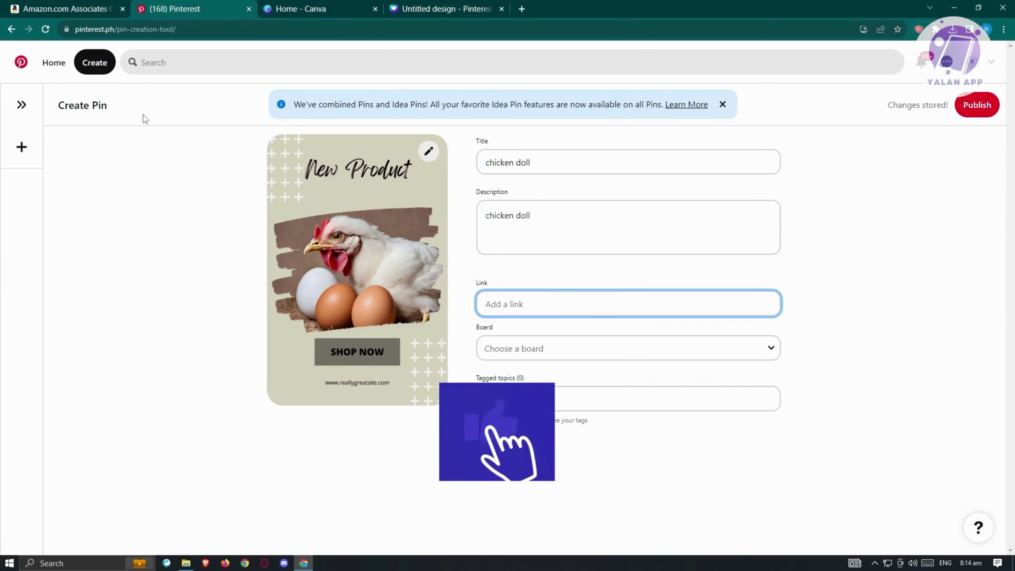
{"action": "left_click", "coordinate": [96, 13]}
{"action": "left_click", "coordinate": [219, 6]}
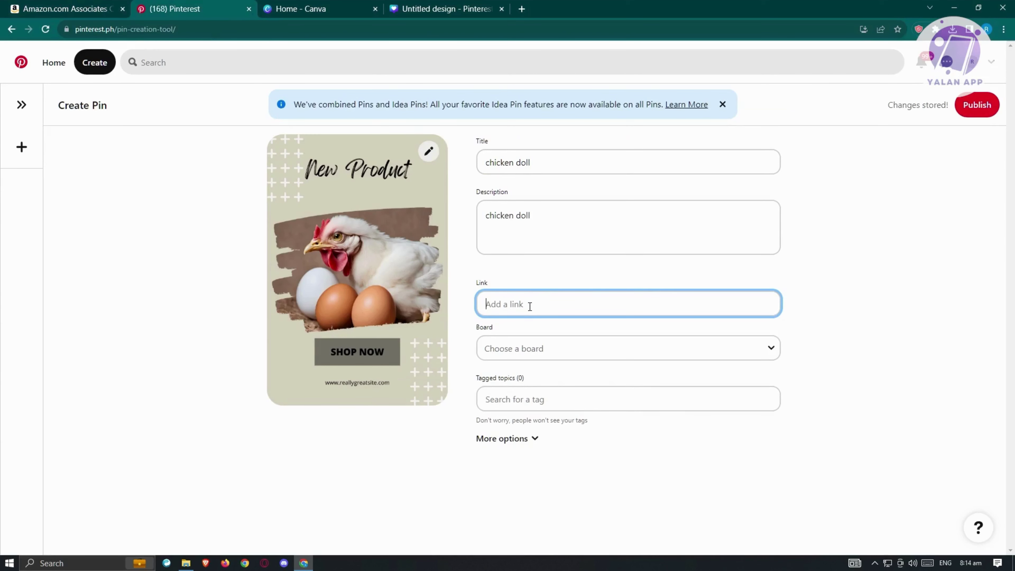
- Assign the pin to the AFFILIATE PROGRAM board
{"action": "left_click", "coordinate": [770, 350]}
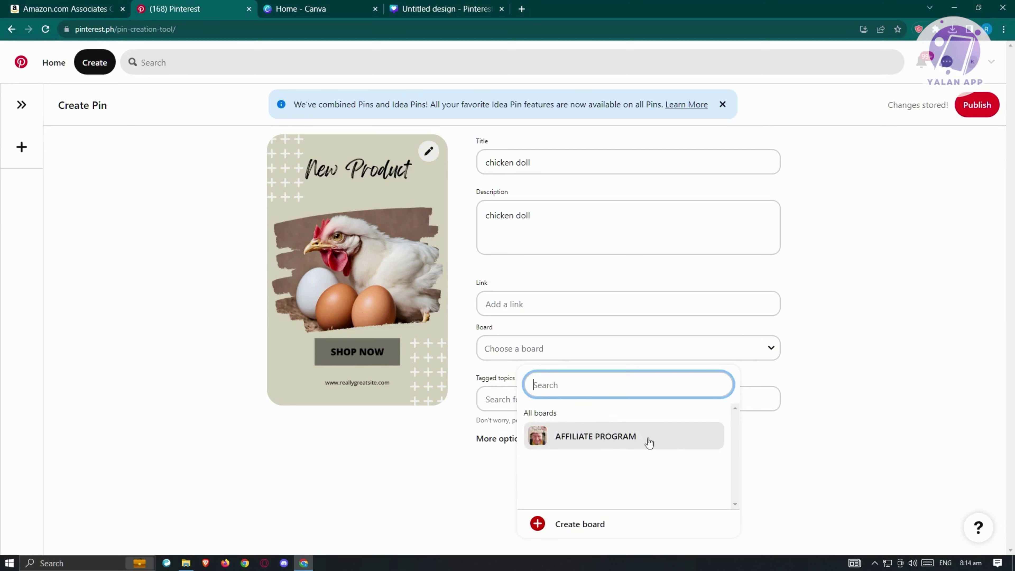
{"action": "left_click", "coordinate": [545, 525]}
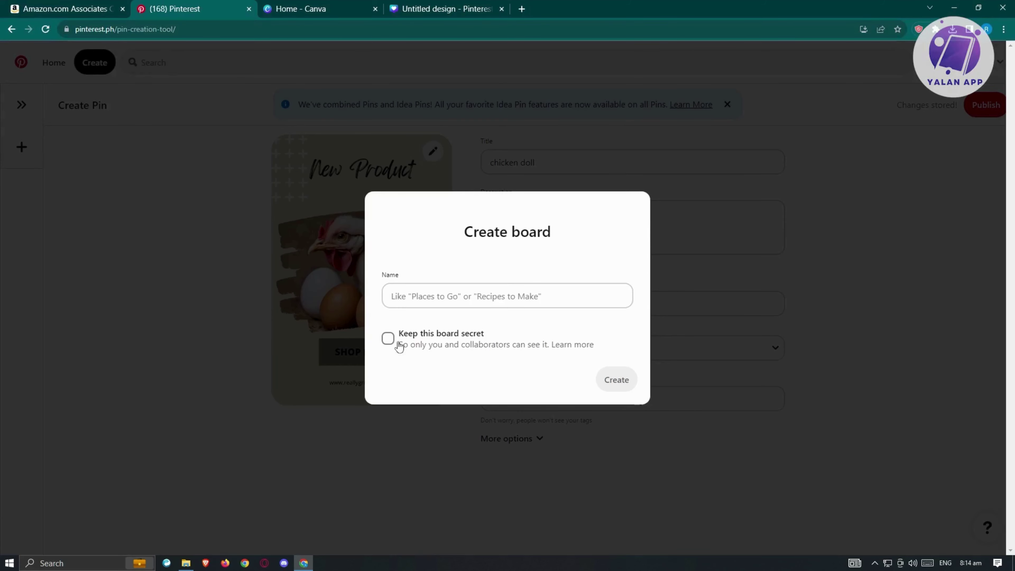
{"action": "left_click", "coordinate": [854, 288]}
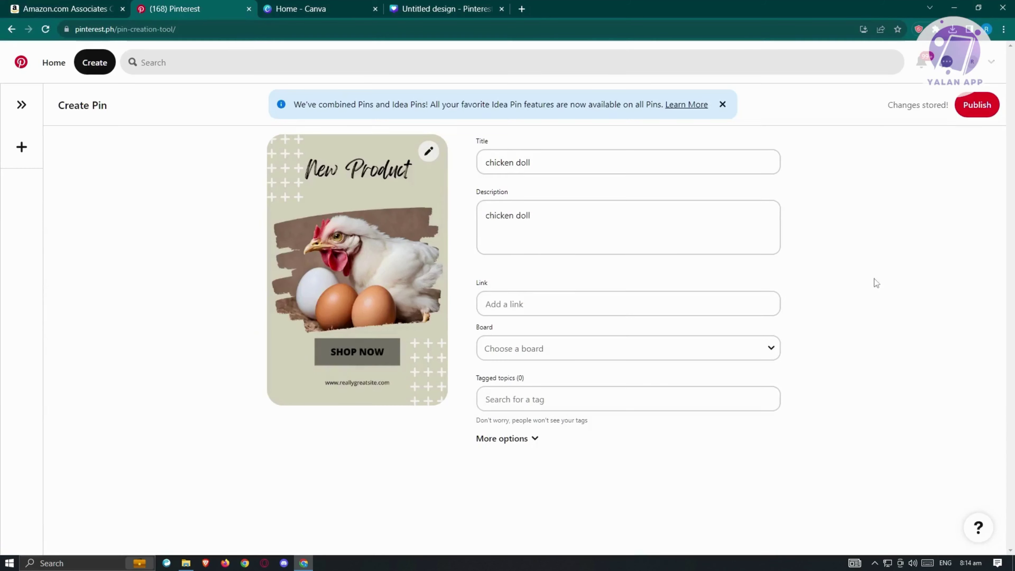
{"action": "left_click", "coordinate": [530, 356]}
{"action": "left_click", "coordinate": [594, 438]}
- Enter 'chicken' as a tagged topic and expand More options
{"action": "left_click", "coordinate": [501, 406]}
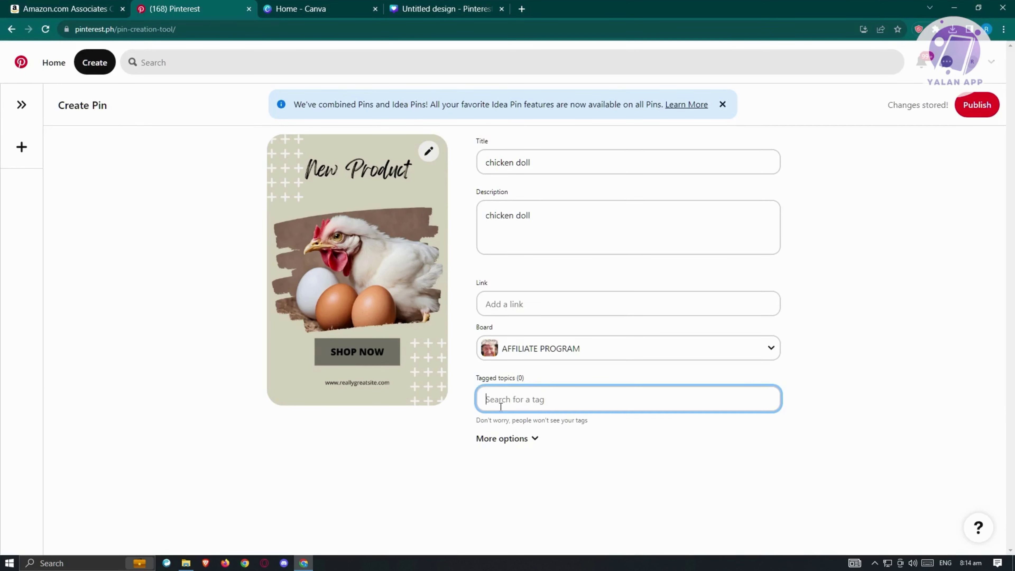
{"action": "type", "text": "chi"}
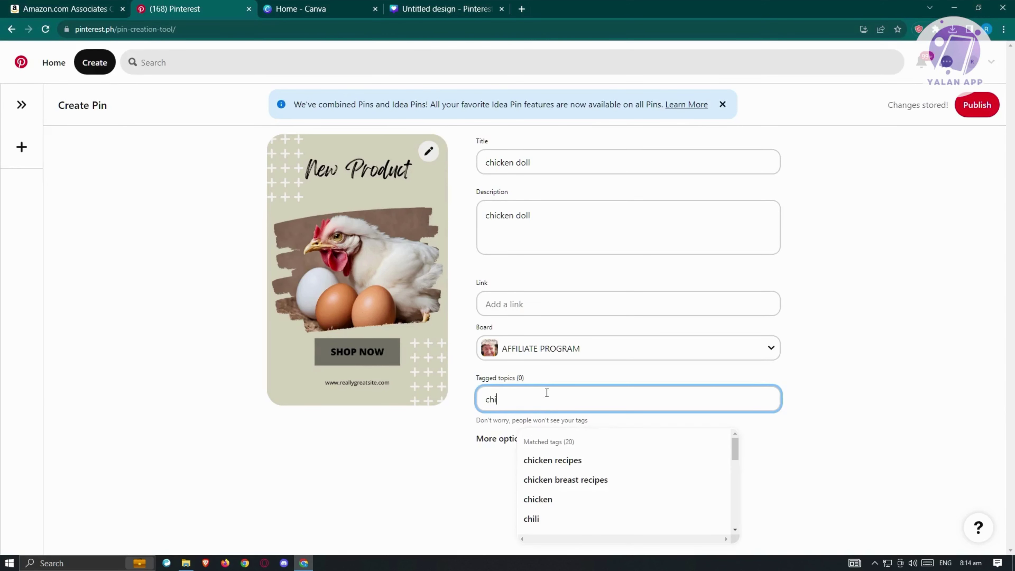
{"action": "type", "text": "cken"}
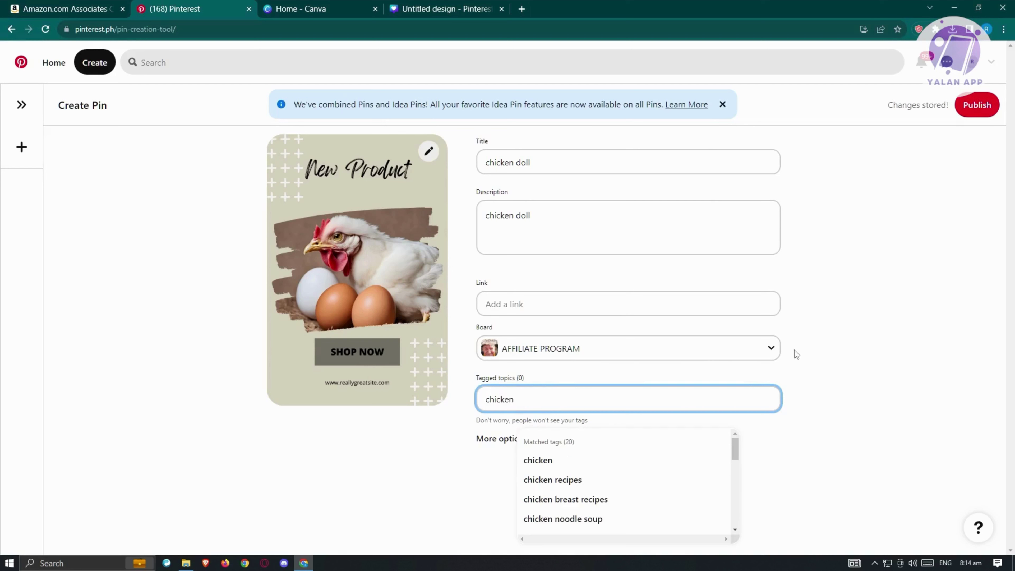
{"action": "left_click", "coordinate": [864, 337]}
{"action": "left_click", "coordinate": [516, 446]}
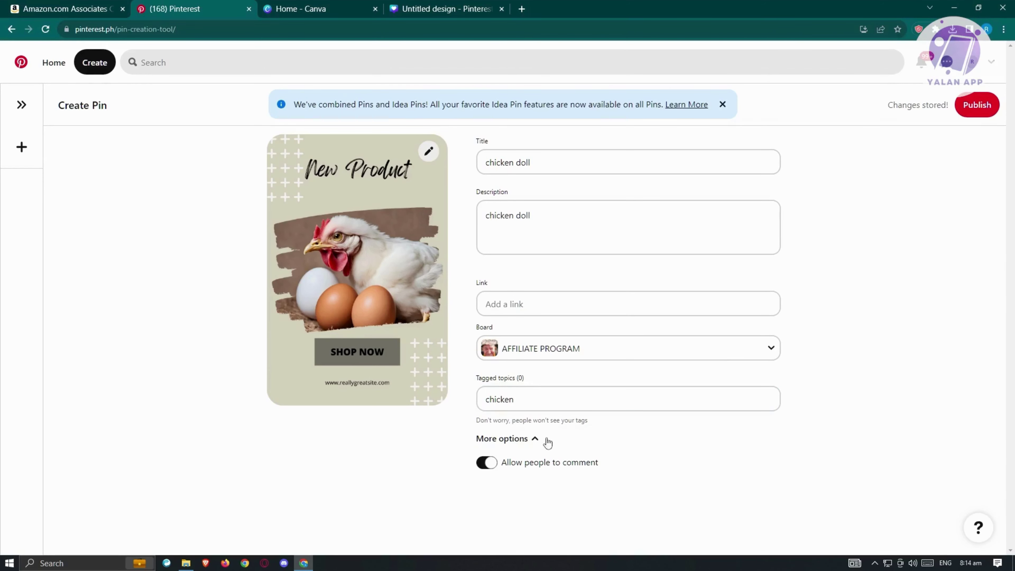
- Publish the chicken doll pin, then return to the home feed
{"action": "left_click", "coordinate": [979, 106]}
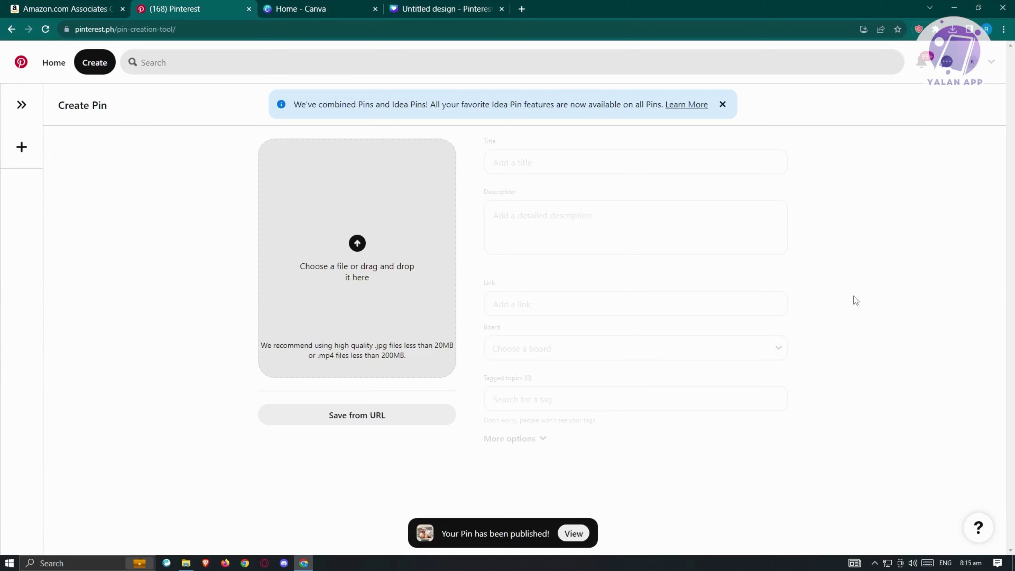
{"action": "left_click", "coordinate": [48, 62]}
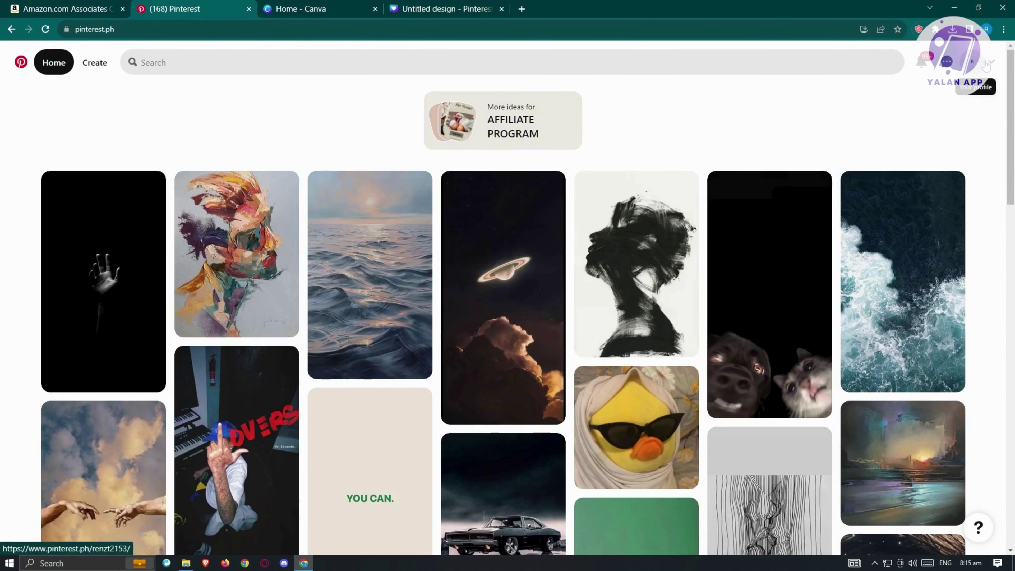
- Open the chicken doll pin from the AFFILIATE PROGRAM board on the profile
{"action": "left_click", "coordinate": [974, 62]}
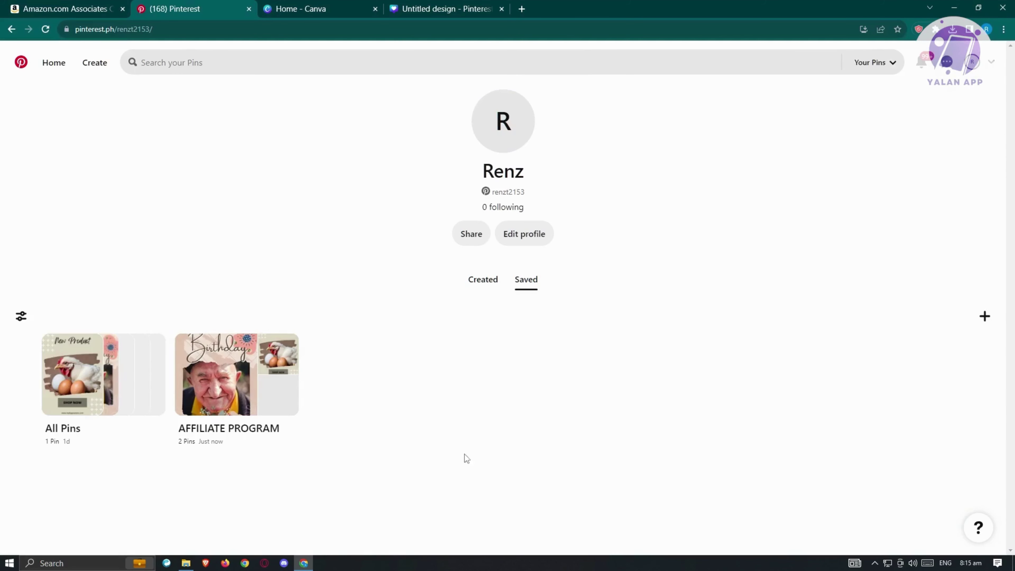
{"action": "left_click", "coordinate": [245, 361]}
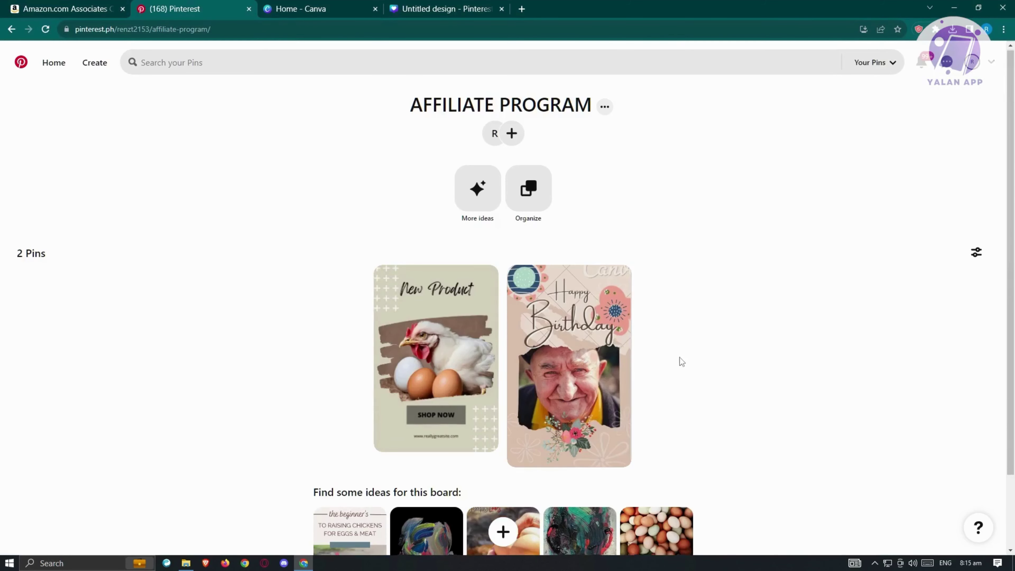
{"action": "scroll", "coordinate": [680, 357], "scroll_direction": "down", "scroll_amount": 2}
{"action": "left_click", "coordinate": [450, 258]}
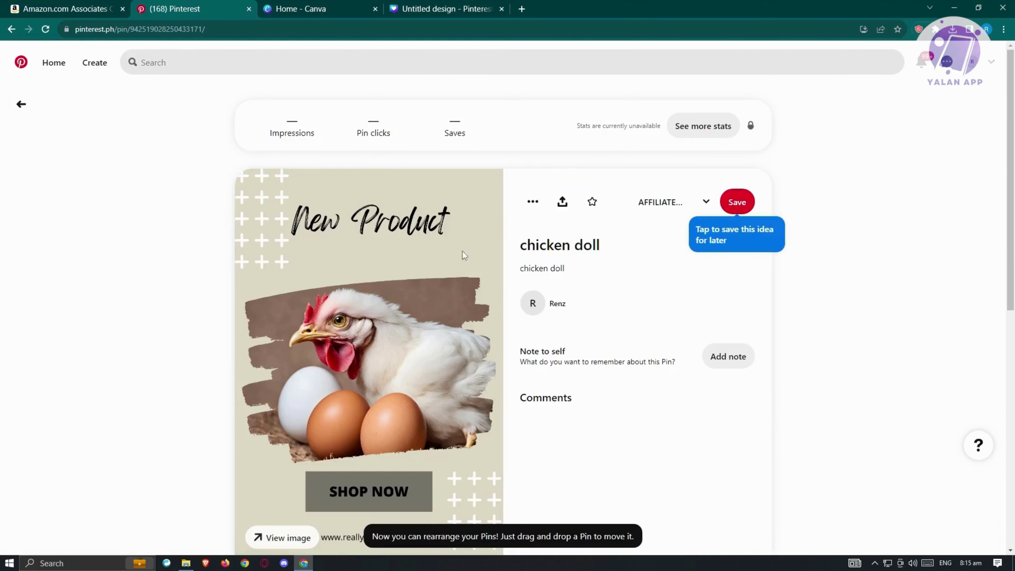